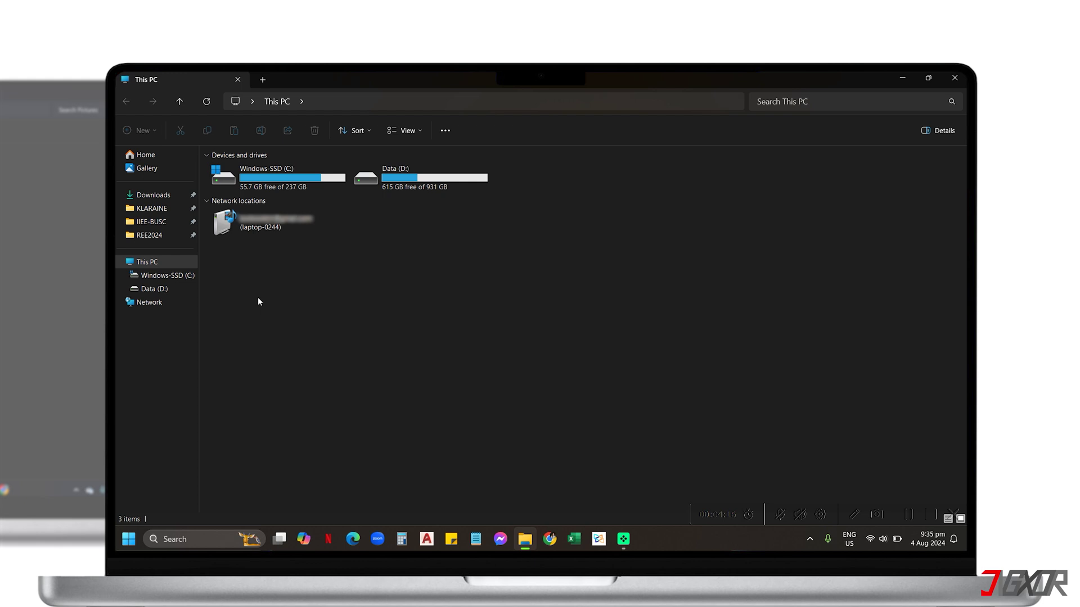
- Browse the Network view to computer JGXR-1 and open its shared Users folder
{"action": "left_click", "coordinate": [174, 304]}
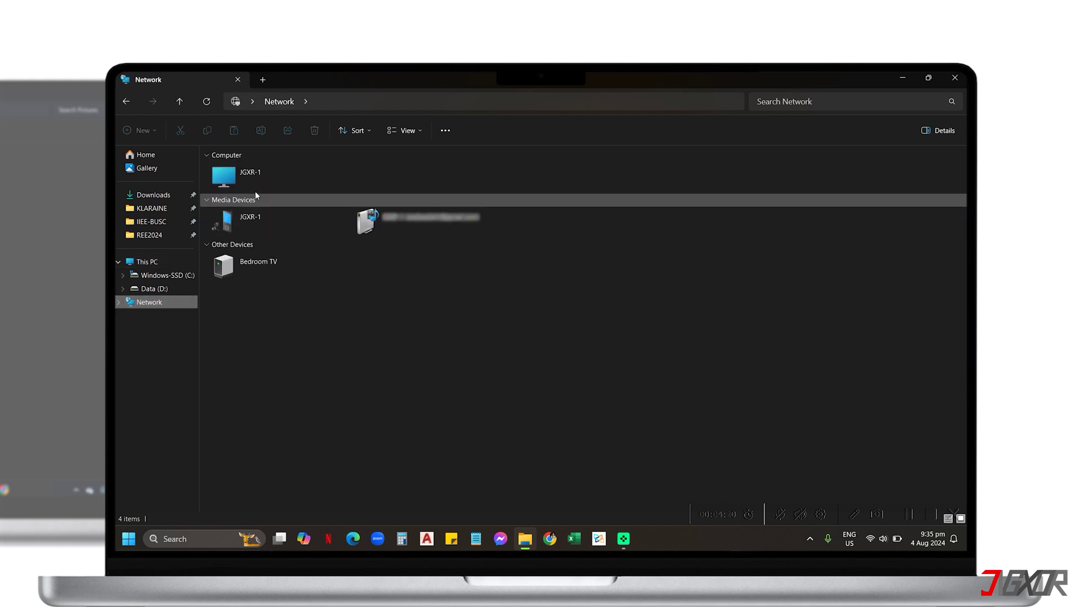
{"action": "double_click", "coordinate": [261, 180]}
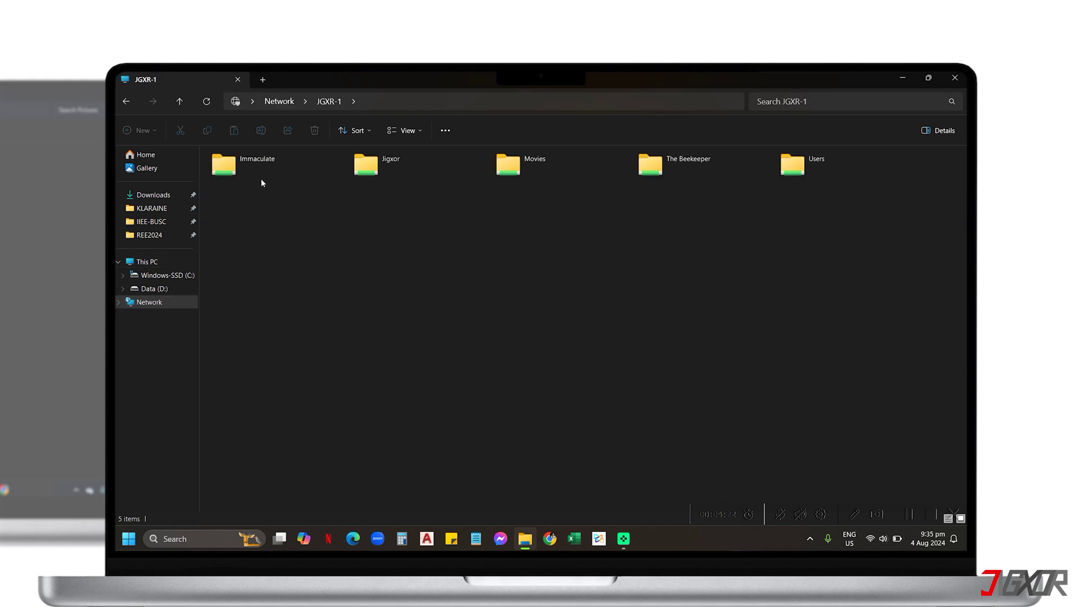
{"action": "double_click", "coordinate": [817, 164]}
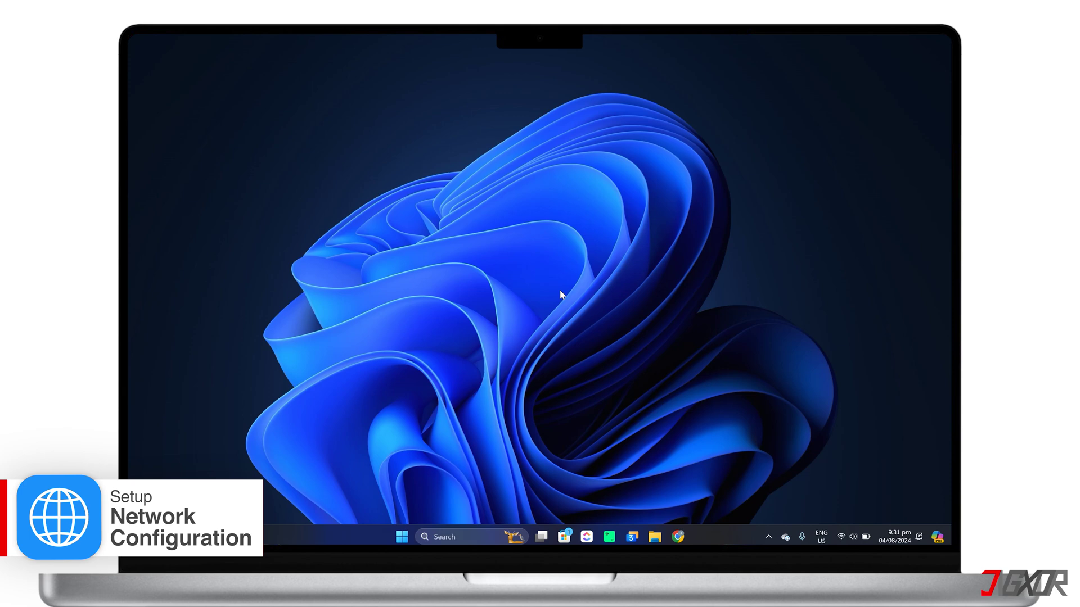
- Search 'advanced sharing' and expand All networks to review discovery and file-sharing settings
{"action": "key", "text": "super"}
{"action": "type", "text": "advanced sharing"}
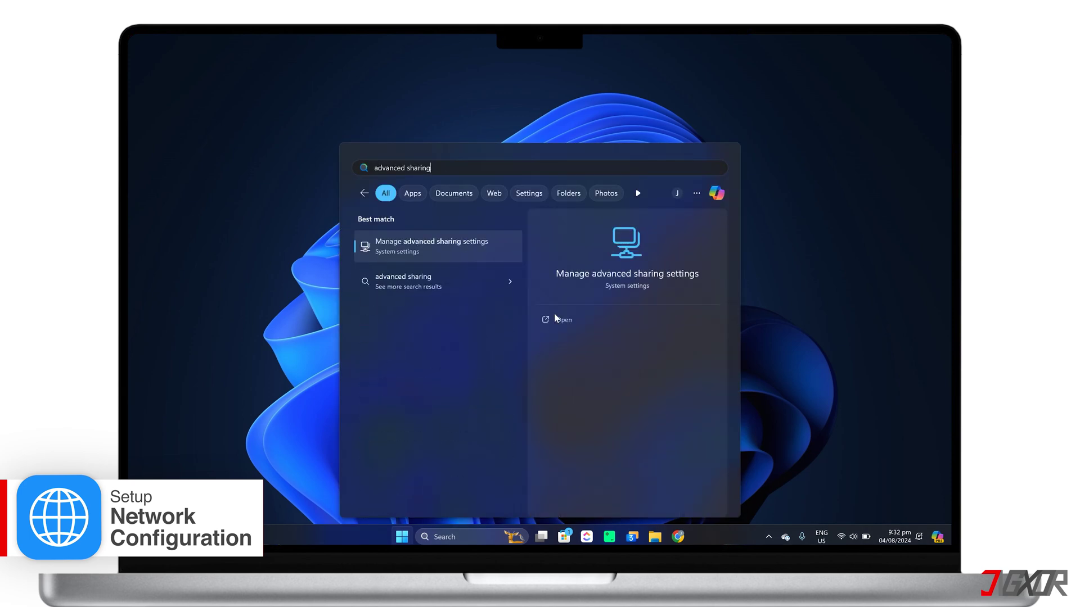
{"action": "left_click", "coordinate": [555, 318]}
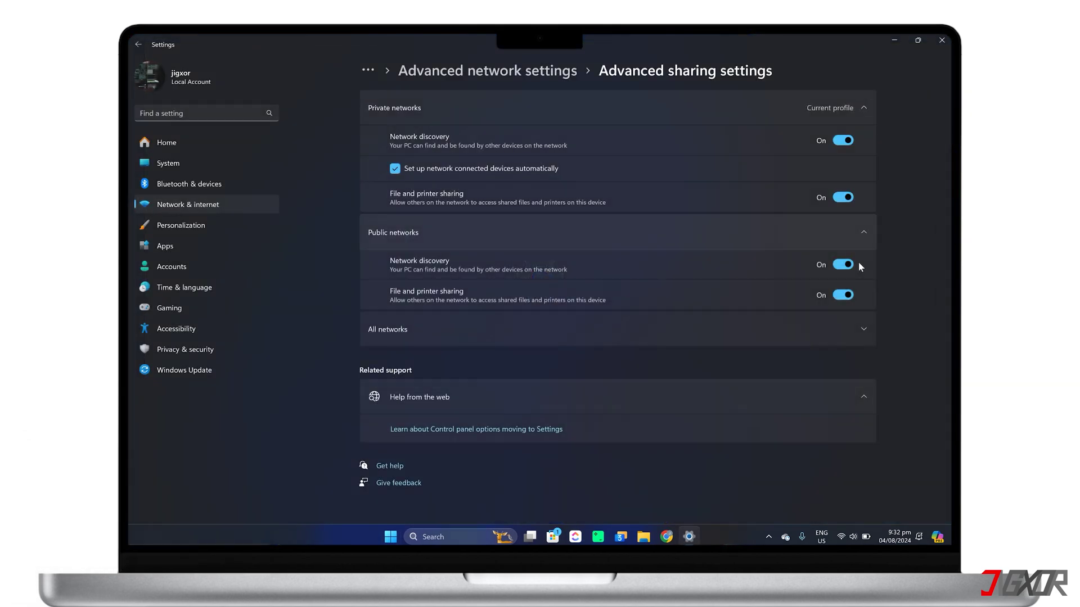
{"action": "left_click", "coordinate": [865, 326]}
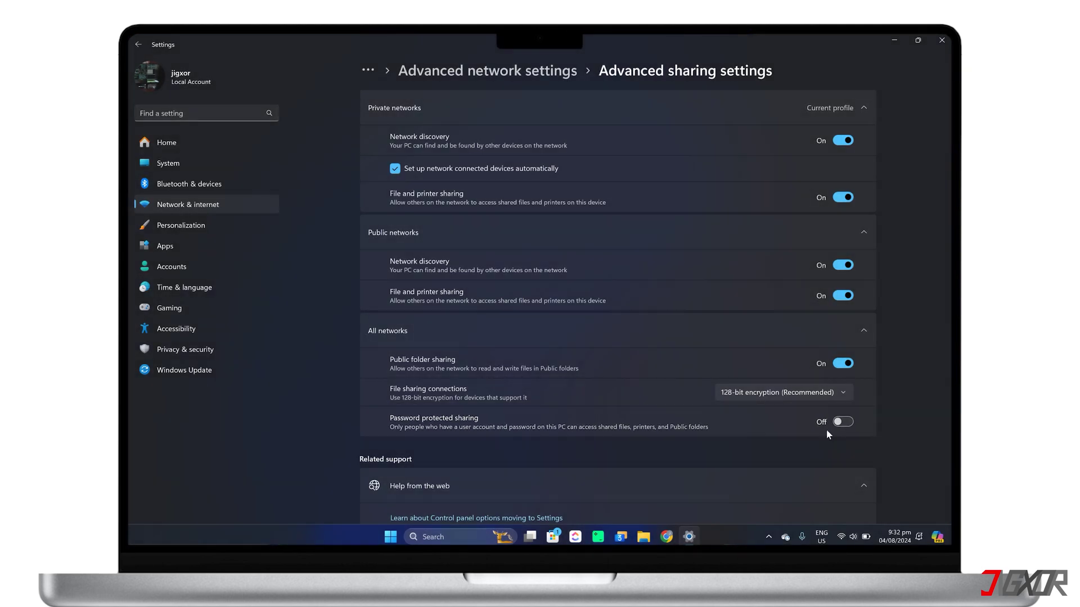
- Confirm the ZTE_5G_Ny4u74 Wi-Fi connection uses a Private network profile, then close Settings
{"action": "left_click", "coordinate": [231, 205]}
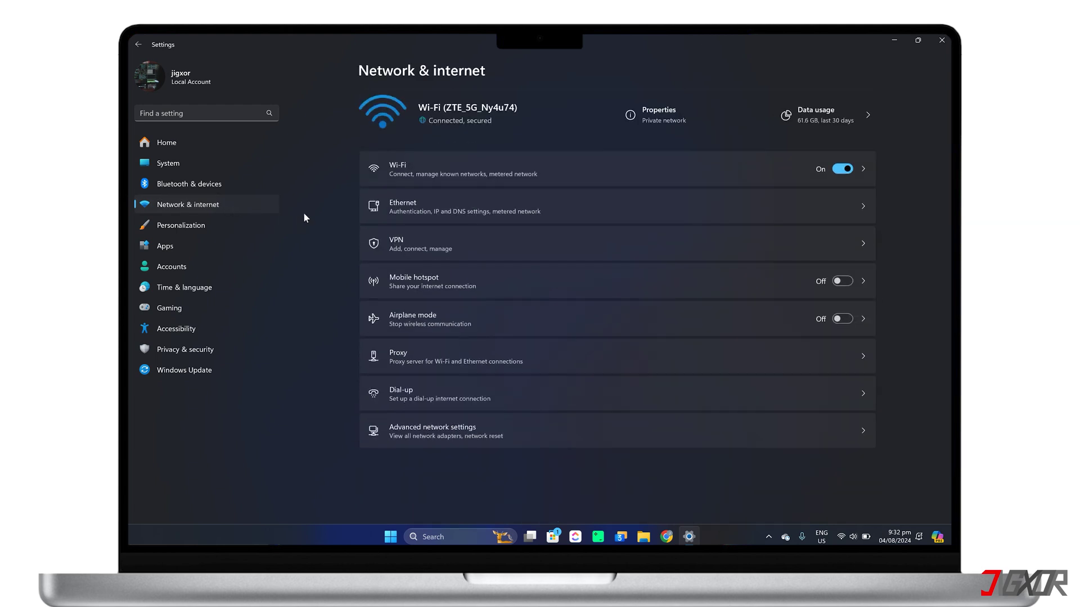
{"action": "left_click", "coordinate": [592, 175]}
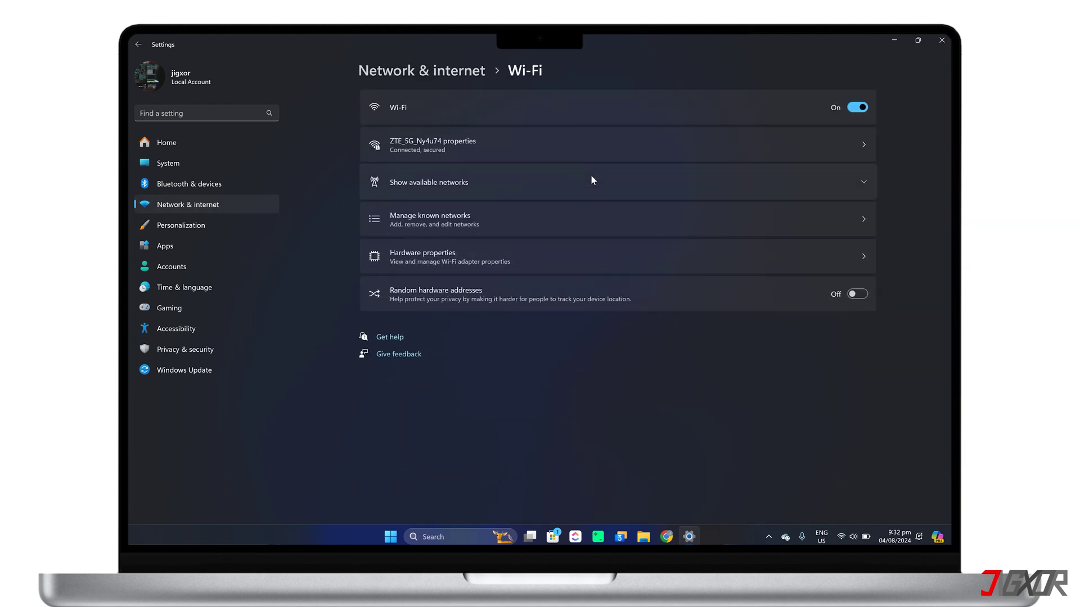
{"action": "left_click", "coordinate": [643, 145]}
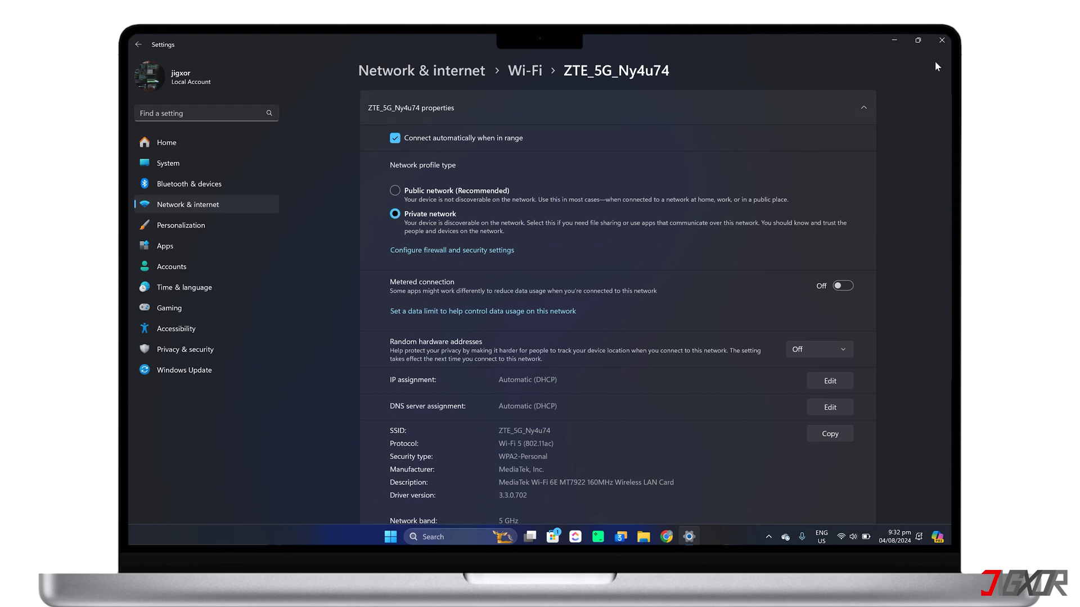
{"action": "left_click", "coordinate": [947, 44]}
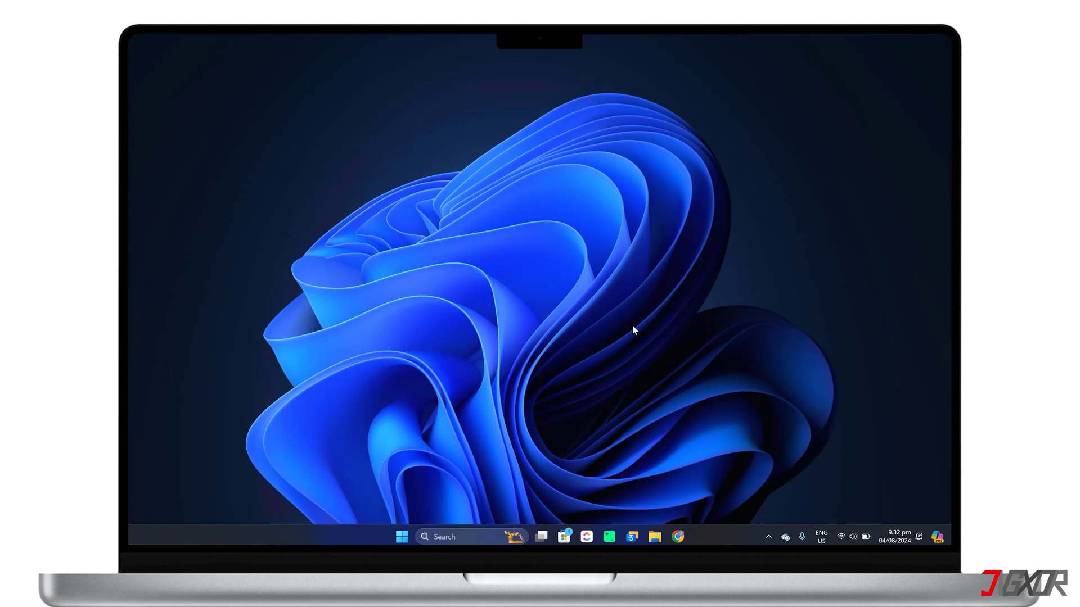
{"action": "key", "text": "super"}
{"action": "left_click", "coordinate": [665, 501]}
- In Pictures, open Give access to > Specific people for the Minimalist-Living folder
{"action": "key", "text": "super+e"}
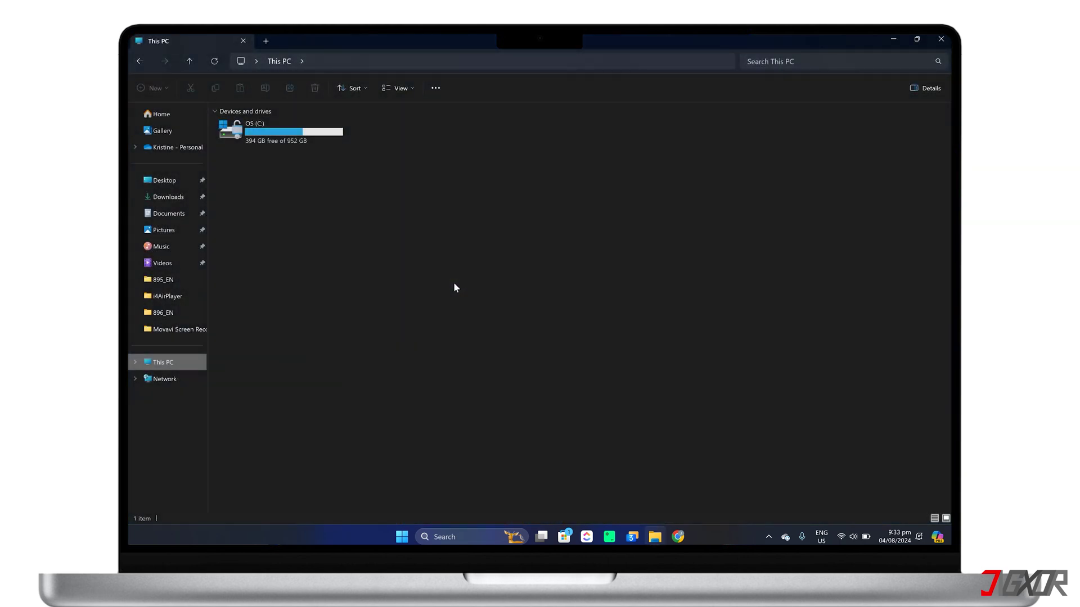
{"action": "left_click", "coordinate": [168, 231]}
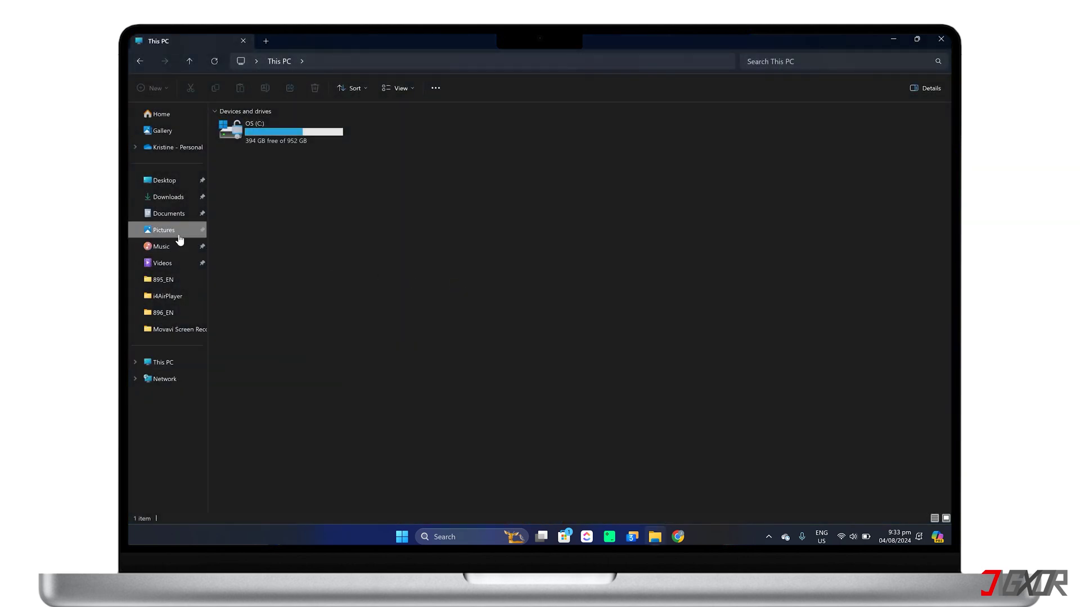
{"action": "left_click", "coordinate": [255, 141]}
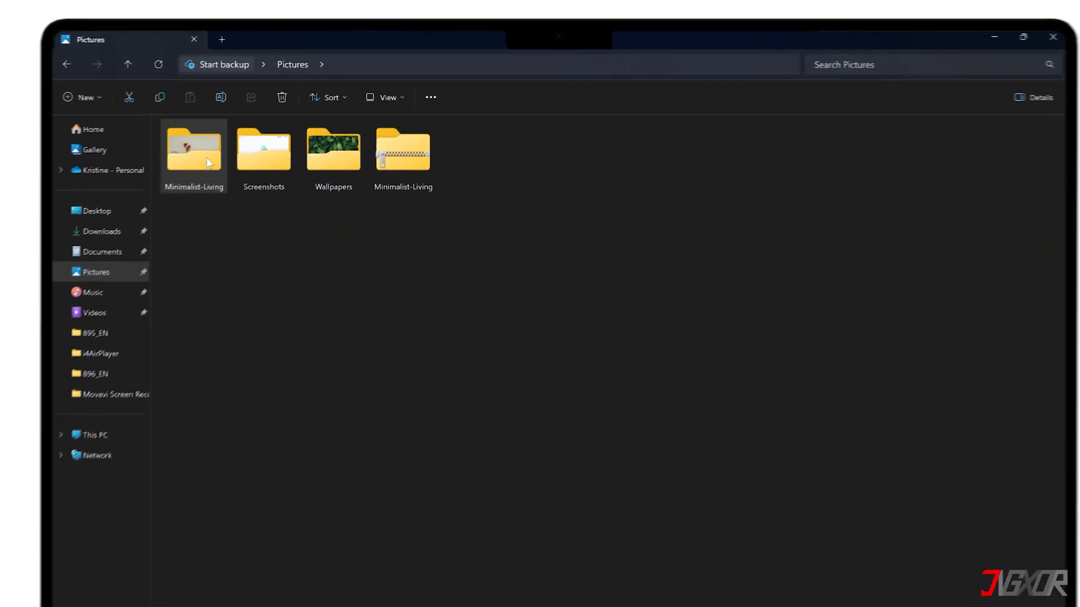
{"action": "right_click", "coordinate": [253, 140]}
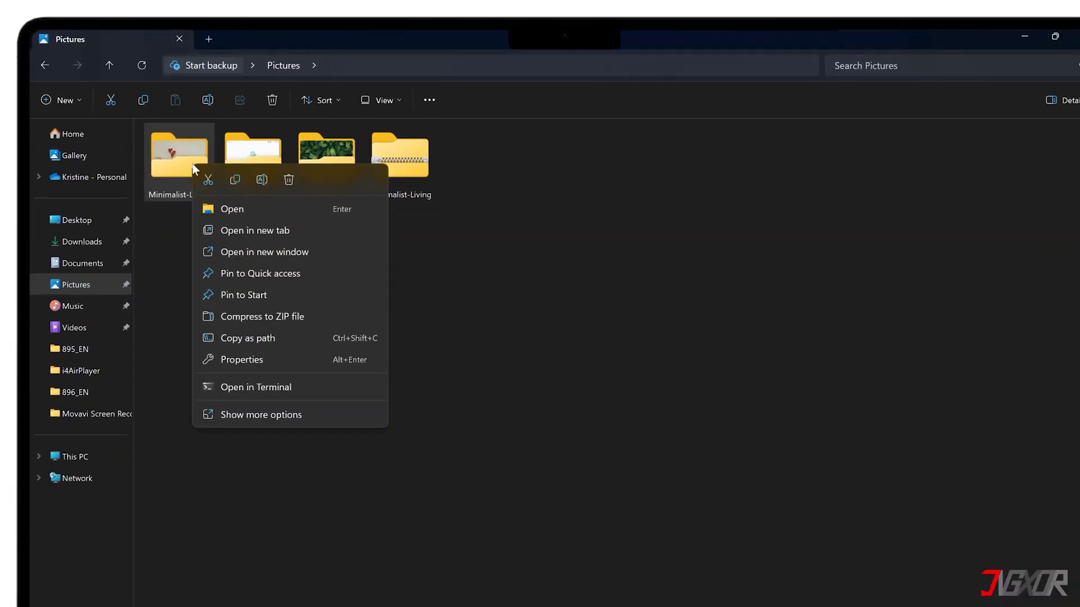
{"action": "left_click", "coordinate": [274, 419]}
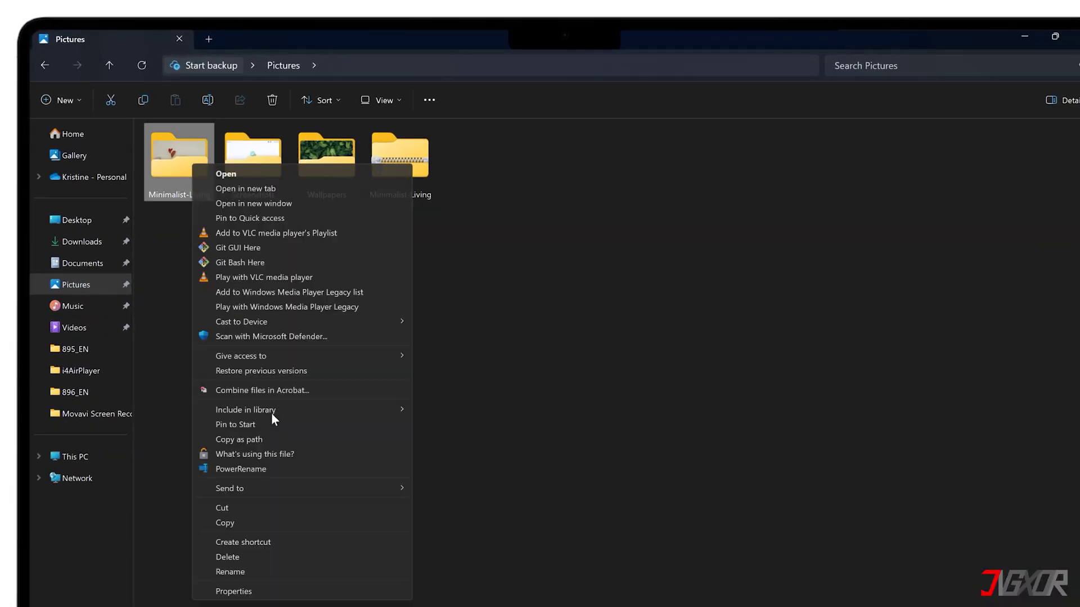
{"action": "mouse_move", "coordinate": [300, 356]}
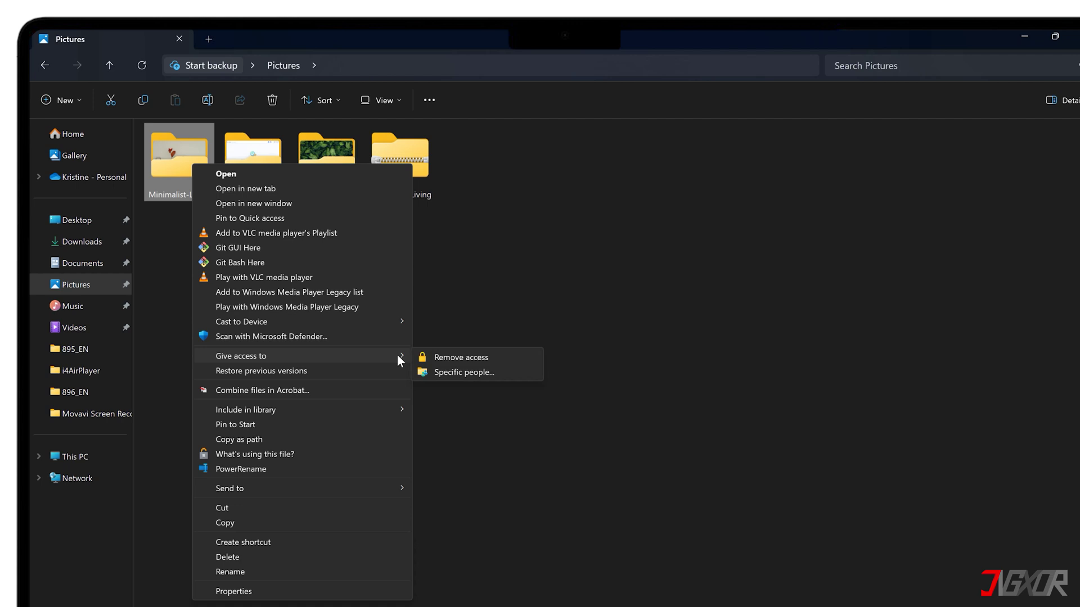
{"action": "left_click", "coordinate": [463, 371]}
- Add Everyone with Read permission and share the folder
{"action": "left_click", "coordinate": [629, 290]}
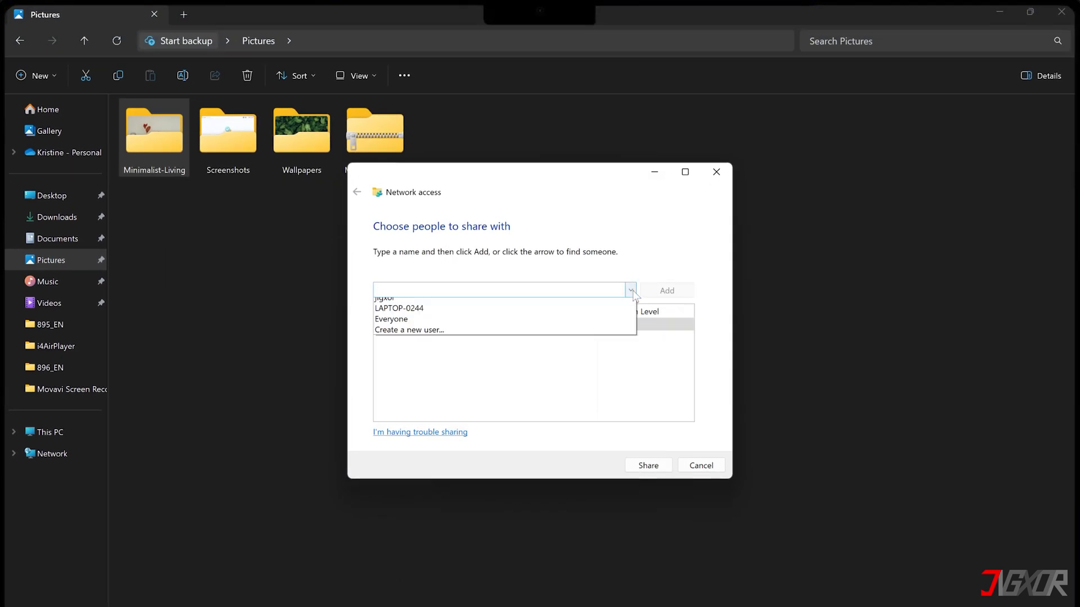
{"action": "left_click", "coordinate": [502, 347]}
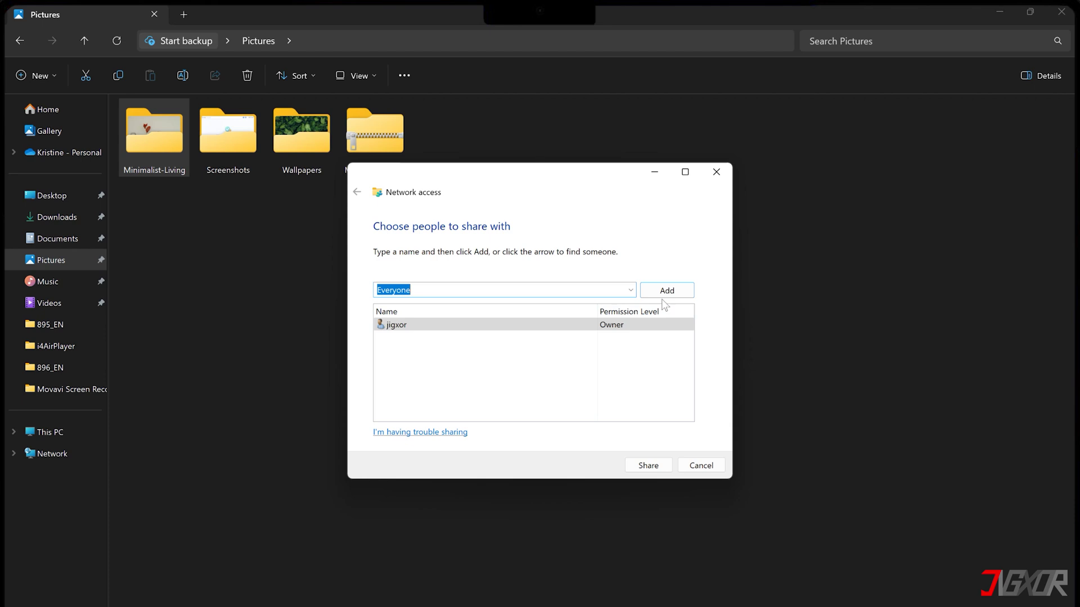
{"action": "left_click", "coordinate": [667, 291]}
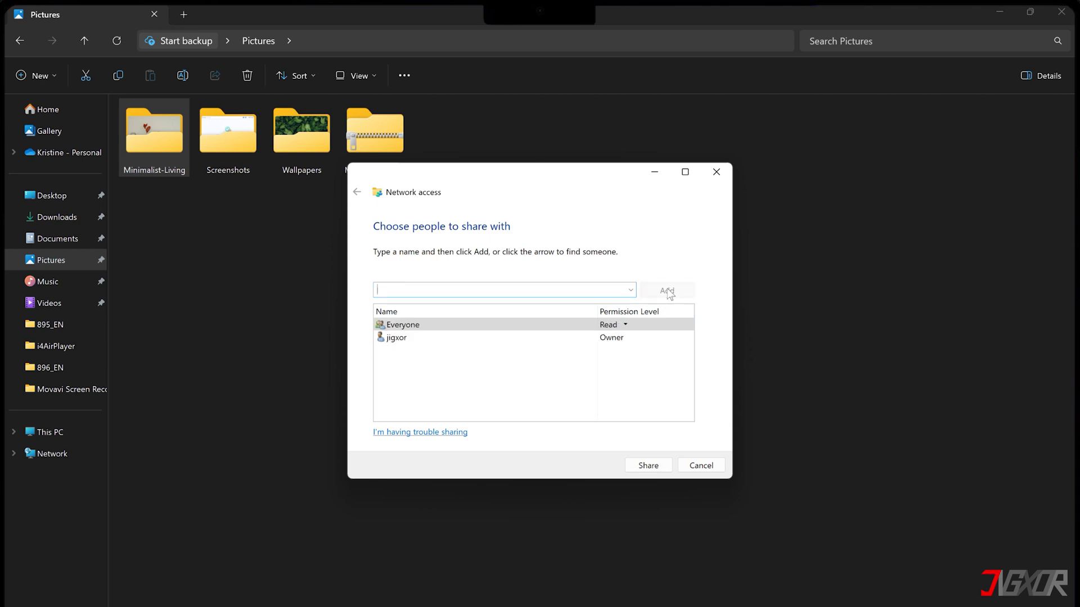
{"action": "left_click", "coordinate": [625, 326]}
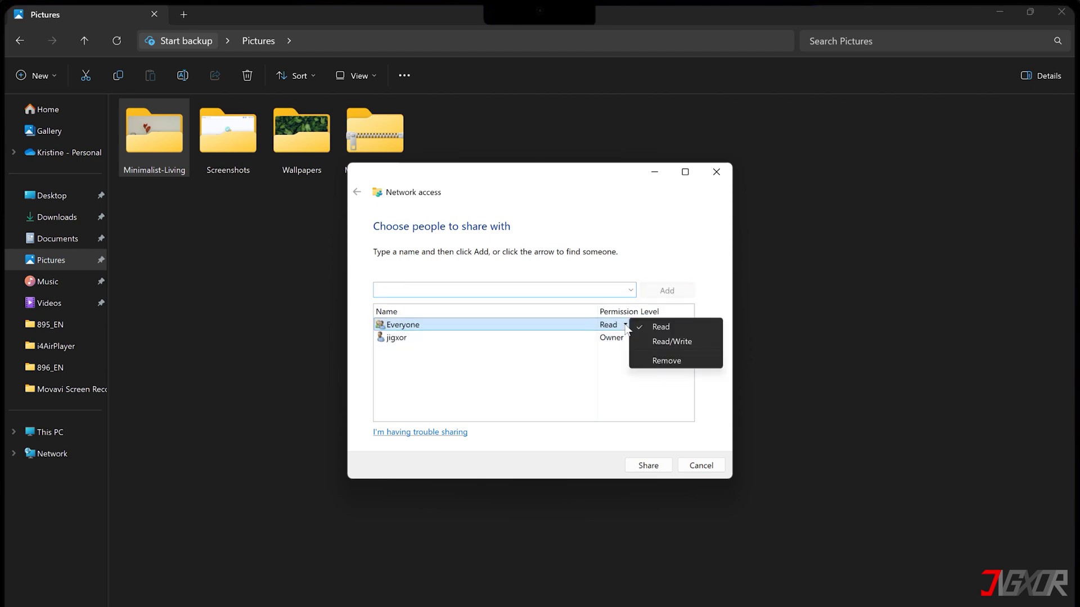
{"action": "left_click", "coordinate": [669, 328]}
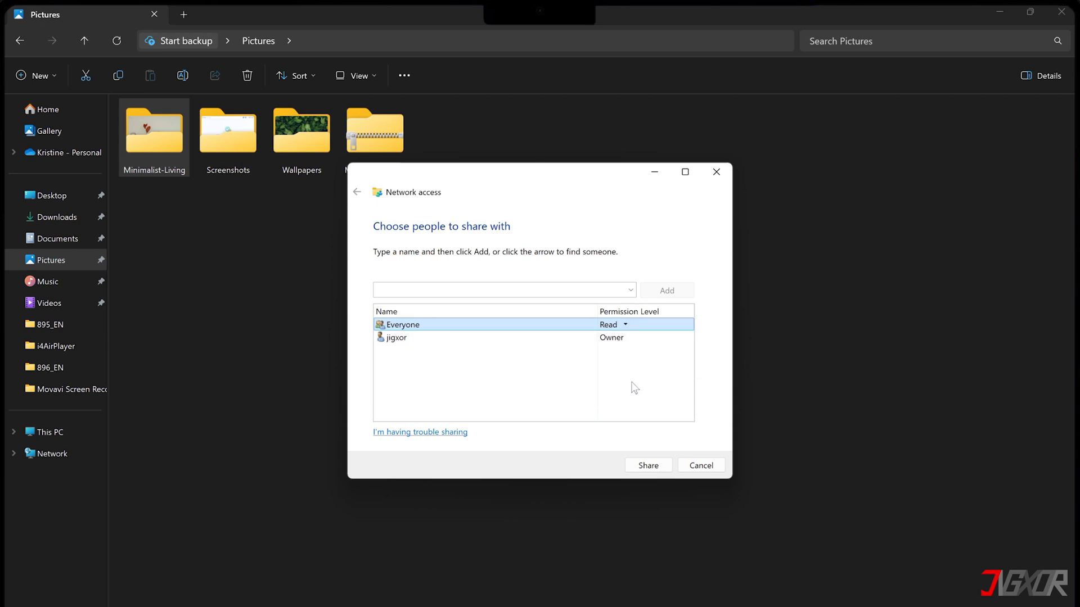
{"action": "left_click", "coordinate": [645, 465]}
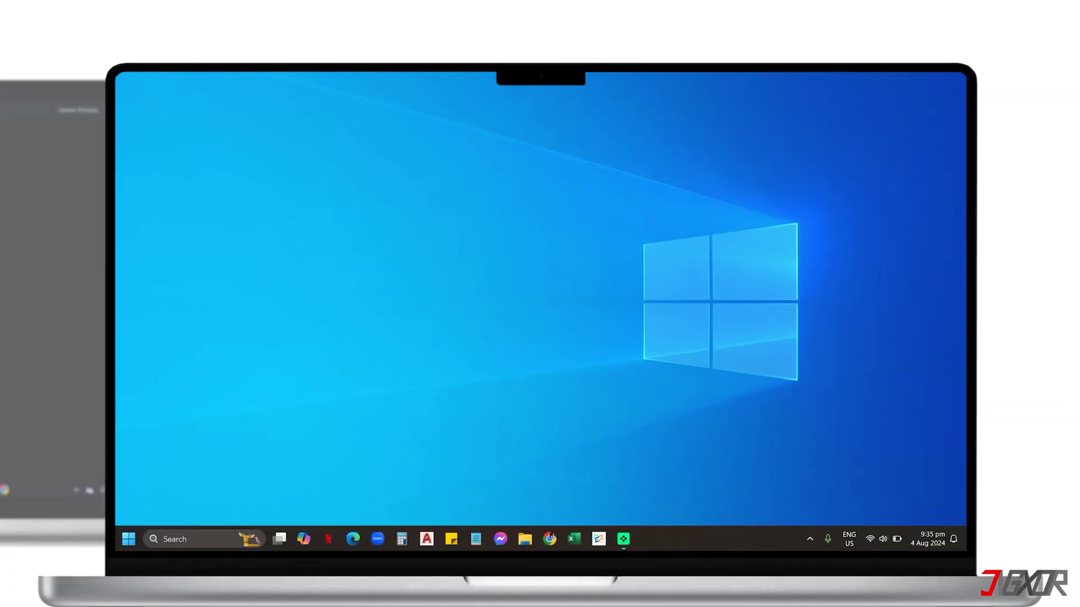
- Browse Network > JGXR-1 > Users > user folder > Pictures > Minimalist-Living to view its images
{"action": "key", "text": "super+e"}
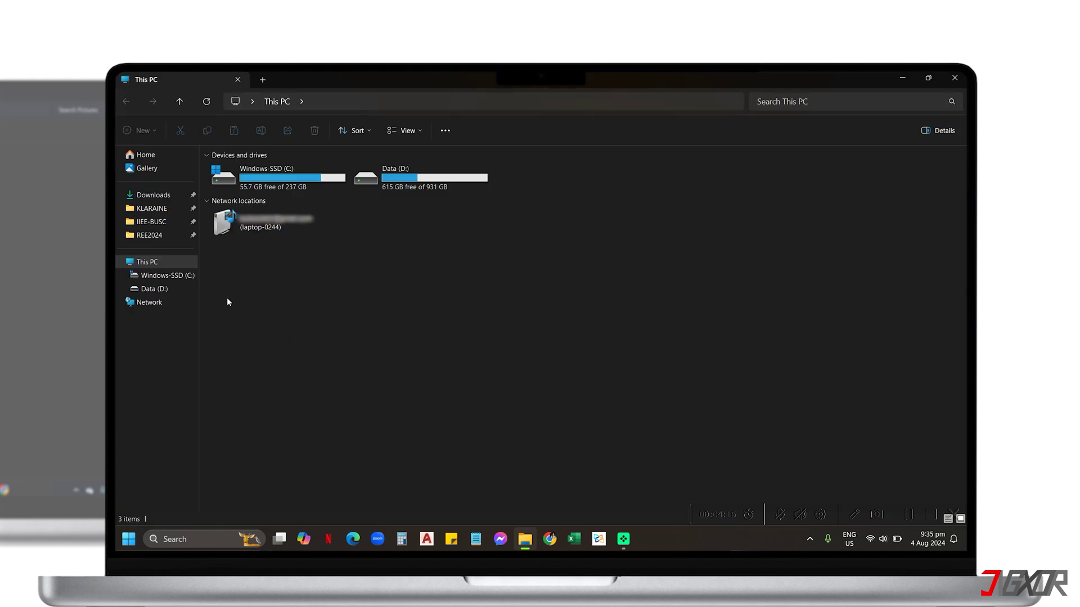
{"action": "left_click", "coordinate": [171, 304]}
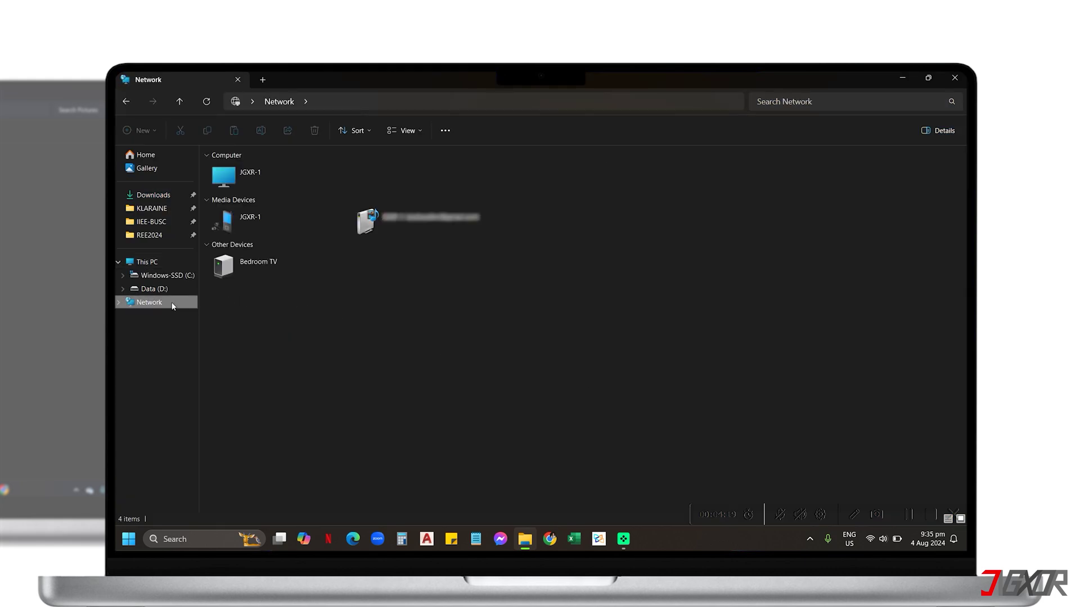
{"action": "double_click", "coordinate": [261, 179]}
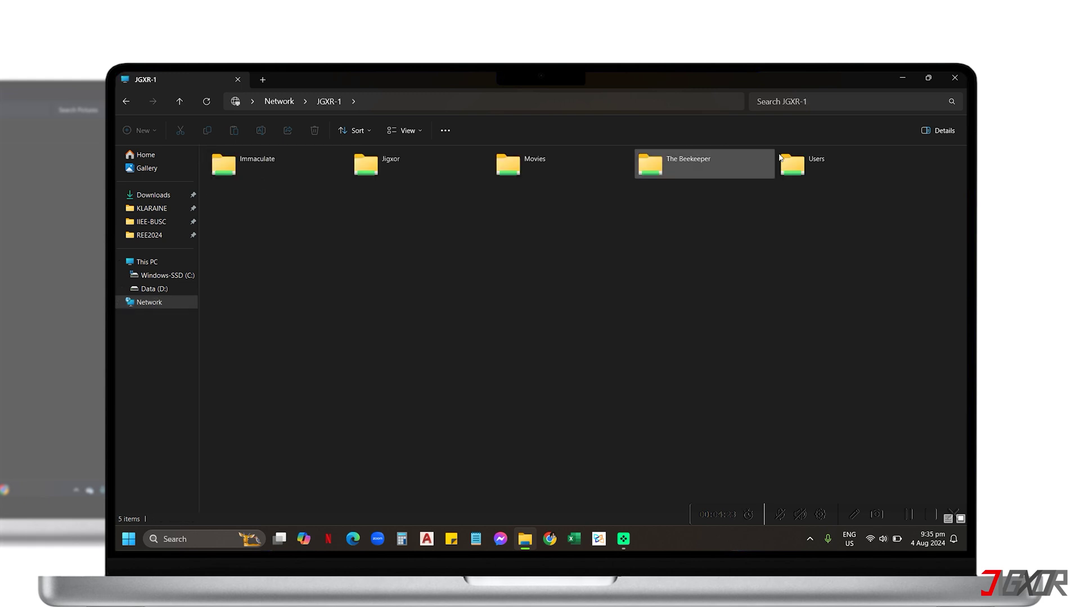
{"action": "double_click", "coordinate": [816, 163]}
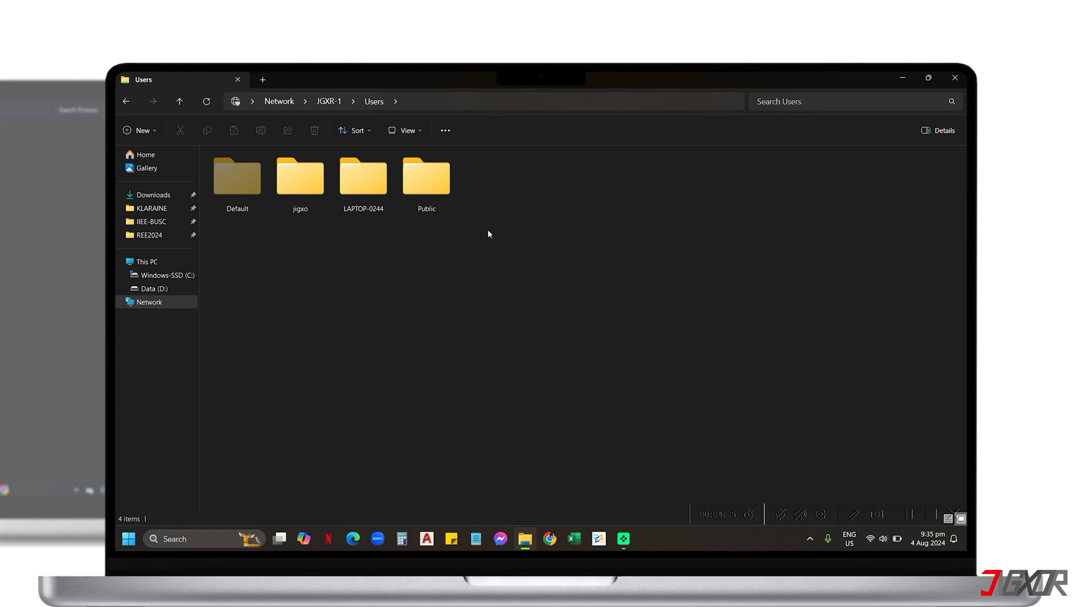
{"action": "double_click", "coordinate": [299, 194]}
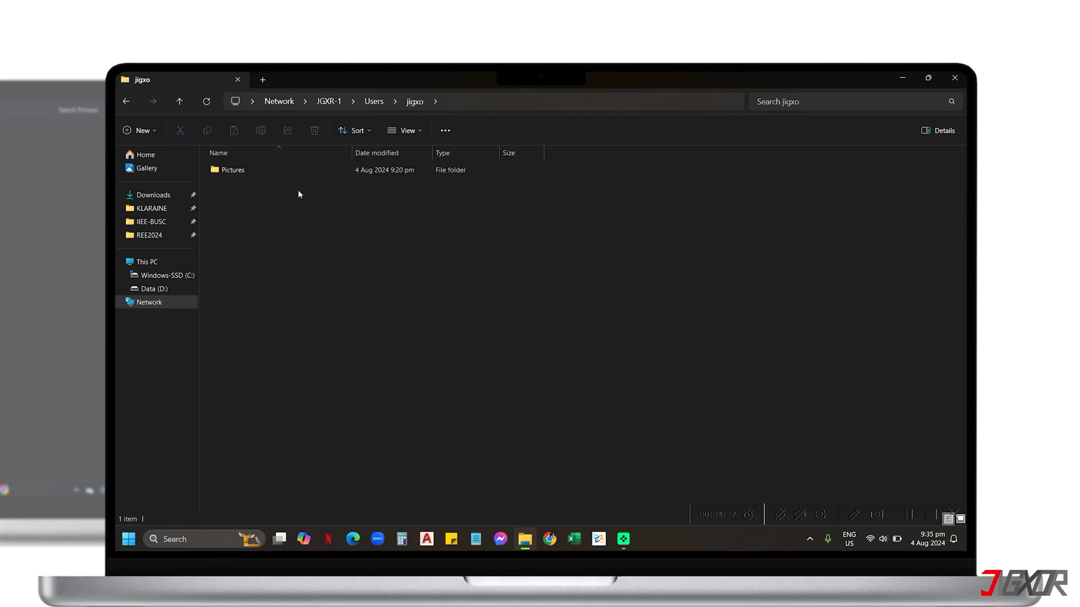
{"action": "double_click", "coordinate": [271, 171]}
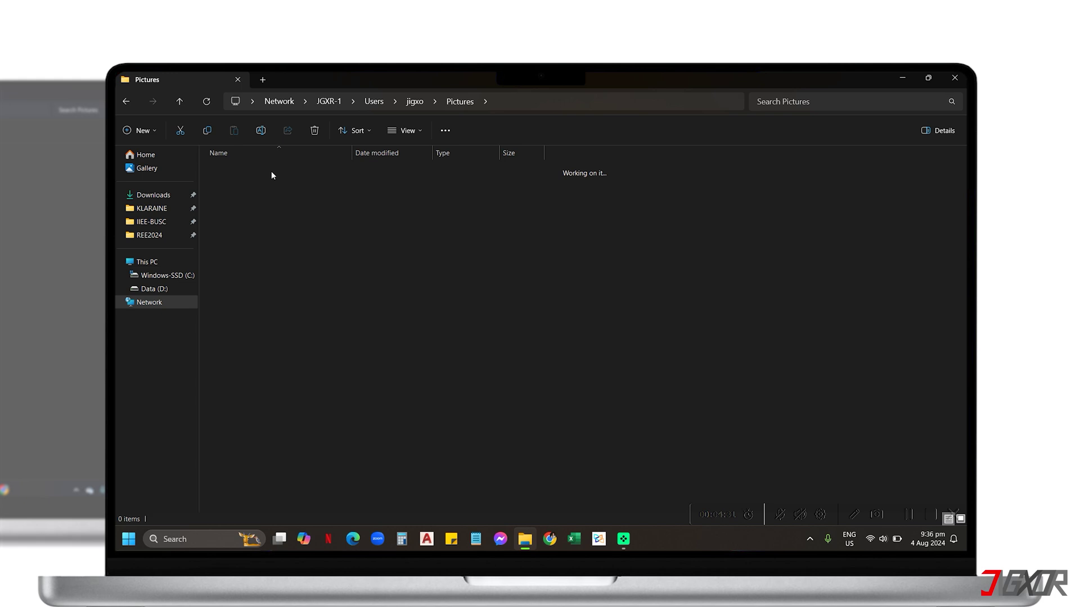
{"action": "double_click", "coordinate": [271, 171]}
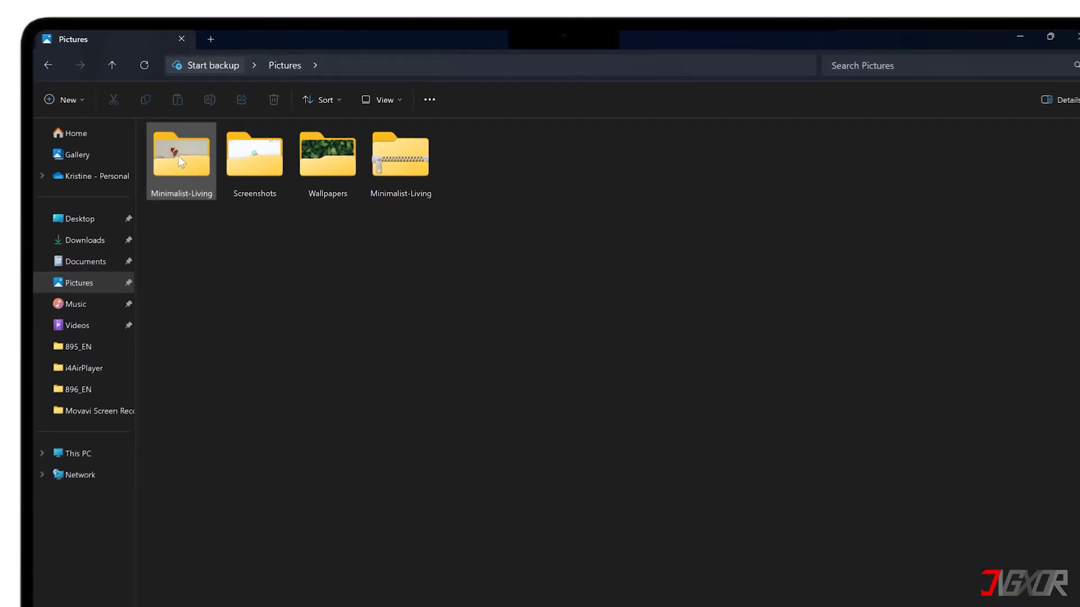
- Share Minimalist-Living with Everyone from the Sharing tab of its Properties
{"action": "left_click", "coordinate": [241, 131]}
{"action": "right_click", "coordinate": [176, 161]}
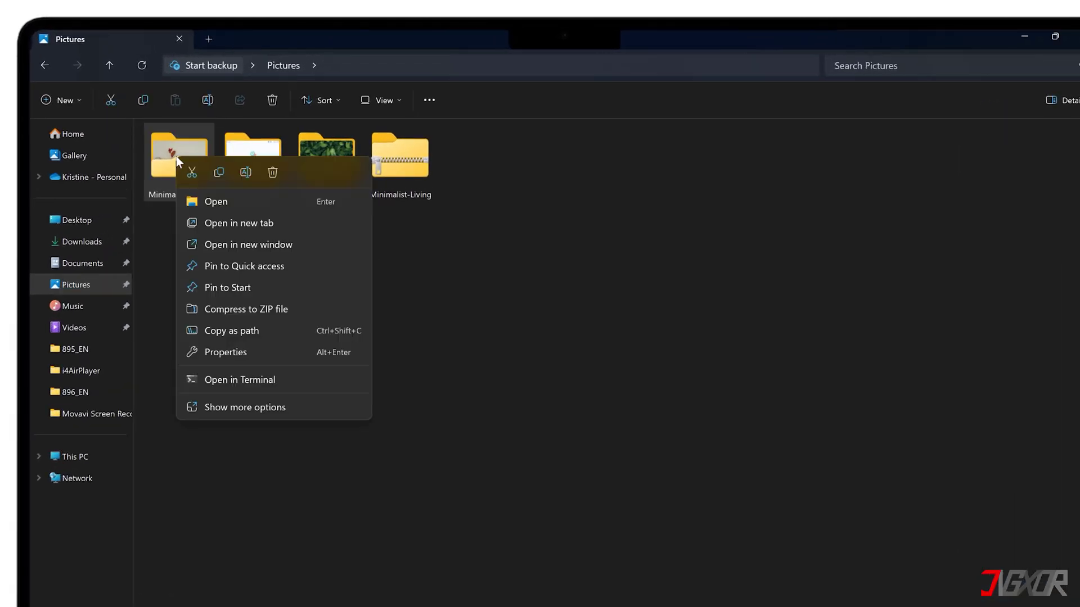
{"action": "left_click", "coordinate": [257, 356]}
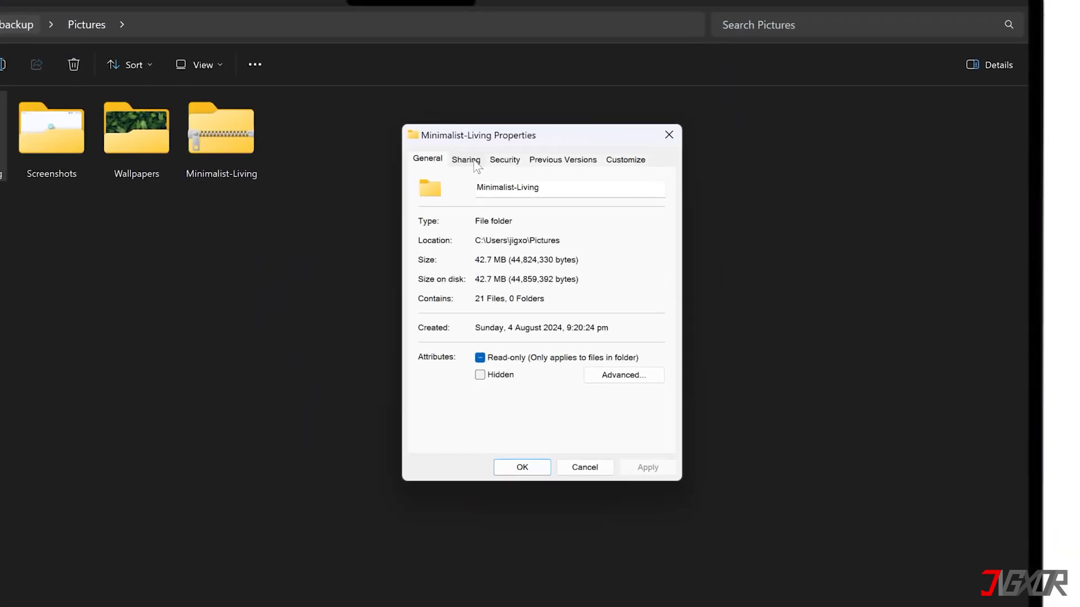
{"action": "left_click", "coordinate": [465, 159]}
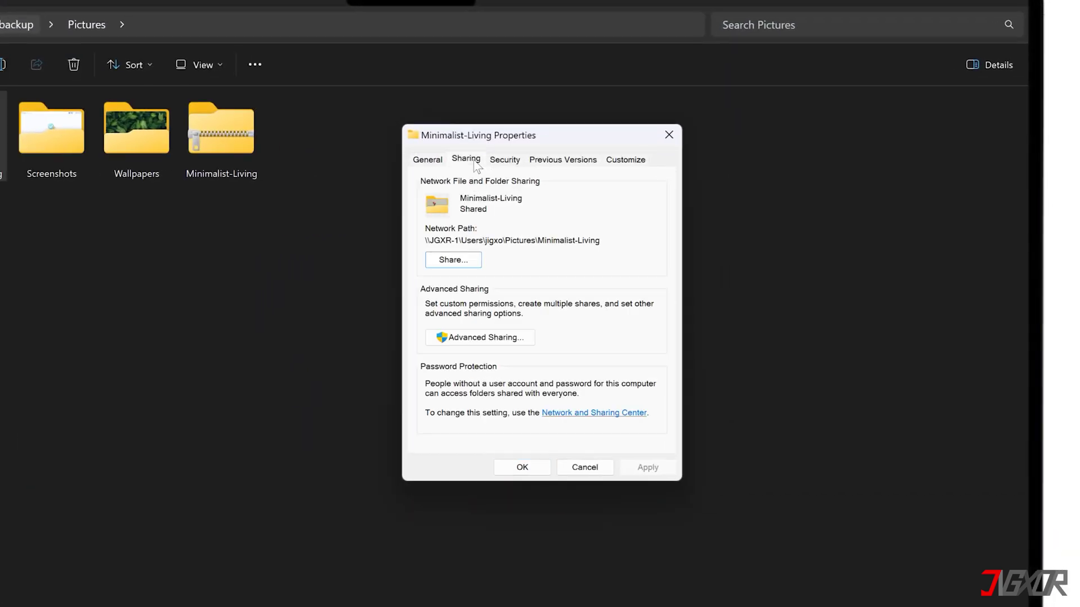
{"action": "left_click", "coordinate": [444, 259]}
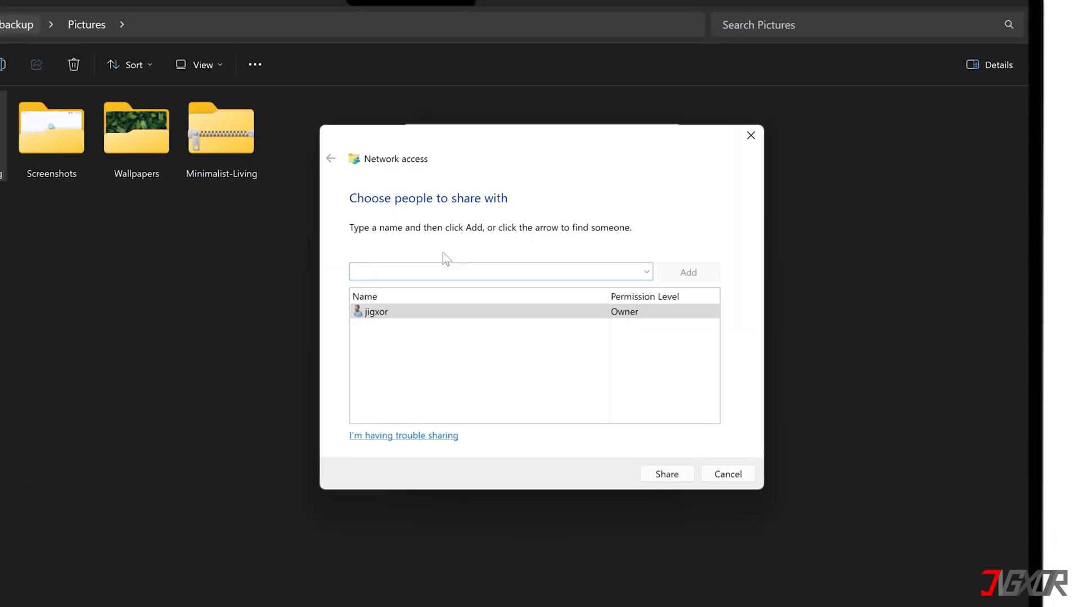
{"action": "left_click", "coordinate": [646, 272]}
{"action": "left_click", "coordinate": [519, 337]}
{"action": "left_click", "coordinate": [688, 272]}
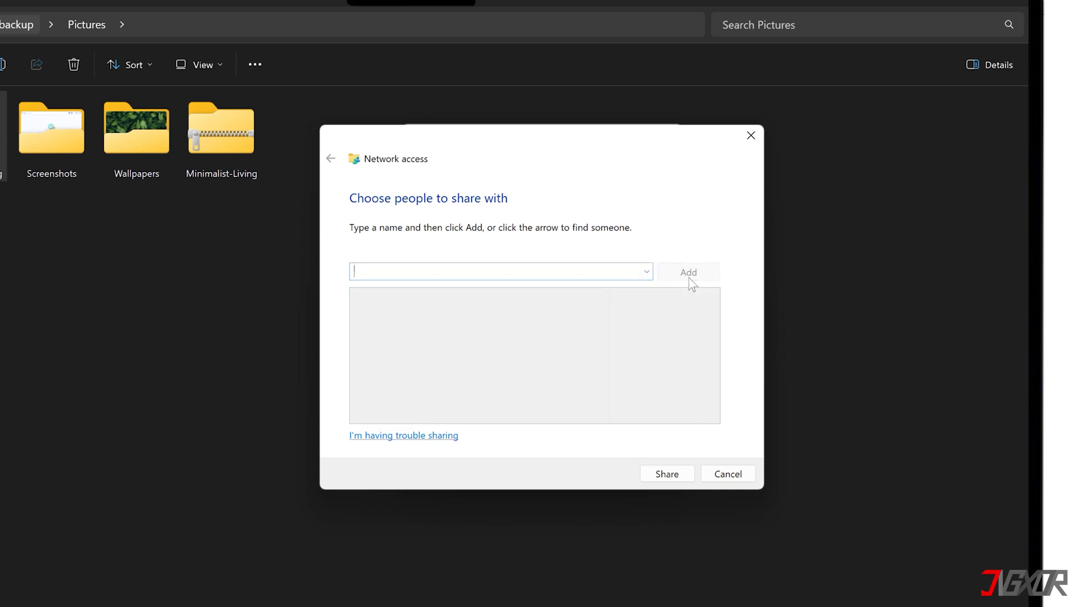
{"action": "left_click", "coordinate": [674, 471]}
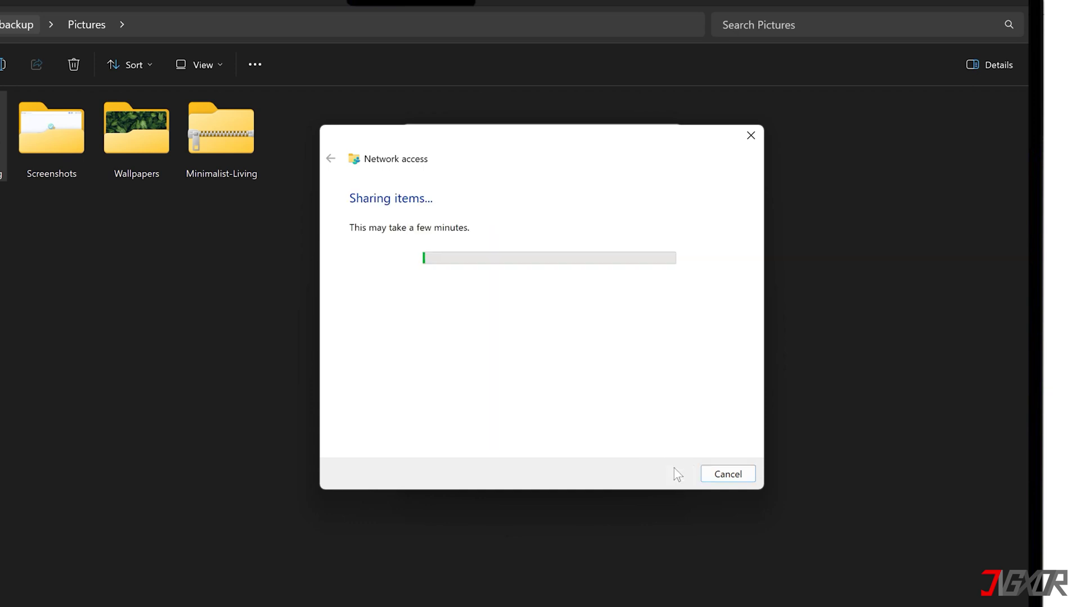
{"action": "left_click", "coordinate": [728, 474]}
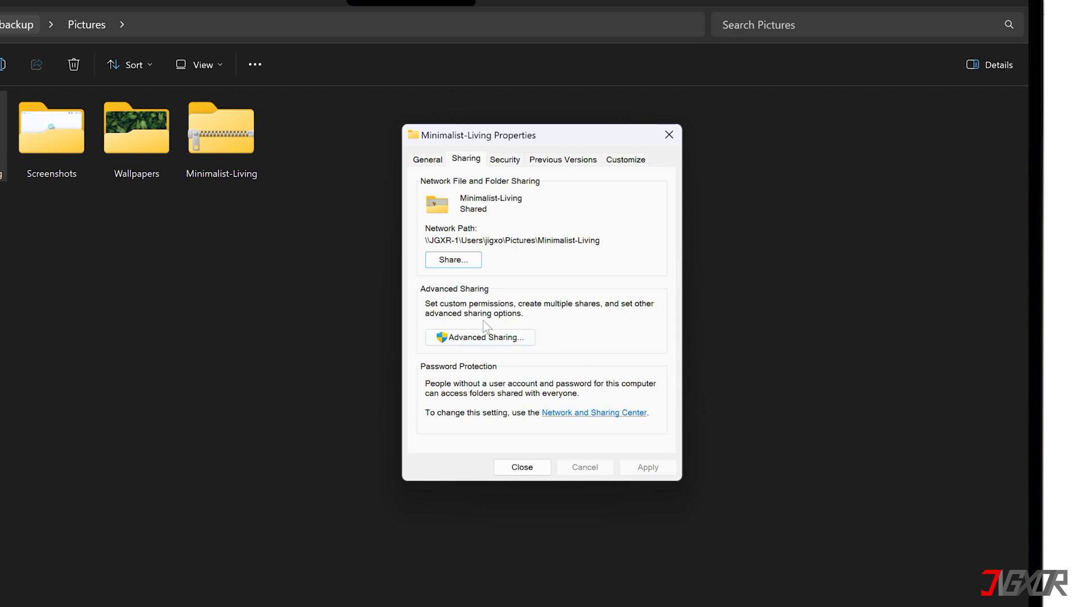
- Turn on Advanced Sharing for the folder and view its share permissions
{"action": "left_click", "coordinate": [482, 336]}
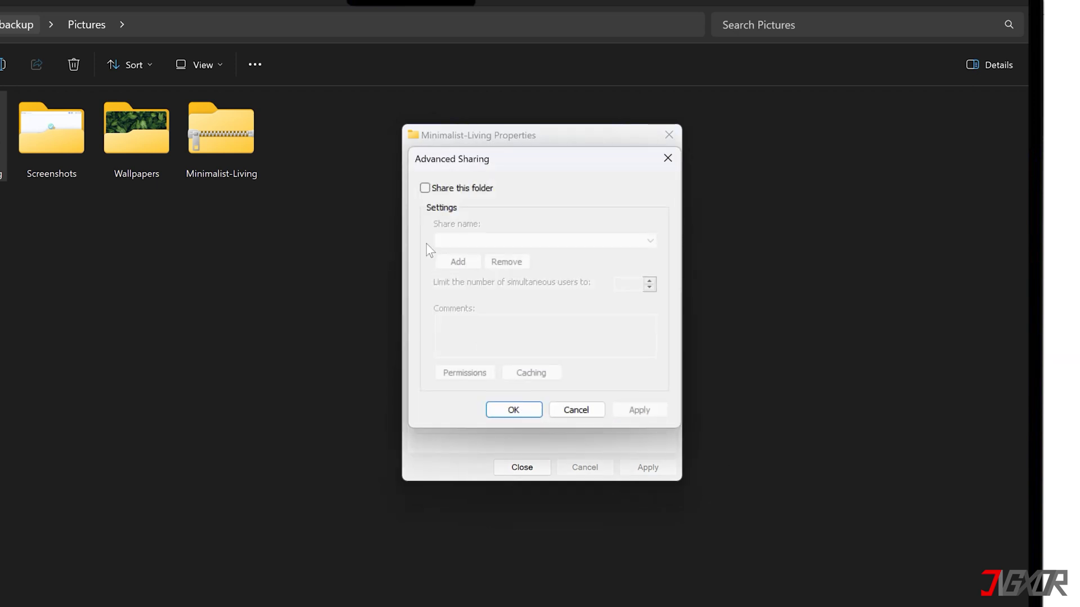
{"action": "left_click", "coordinate": [425, 189]}
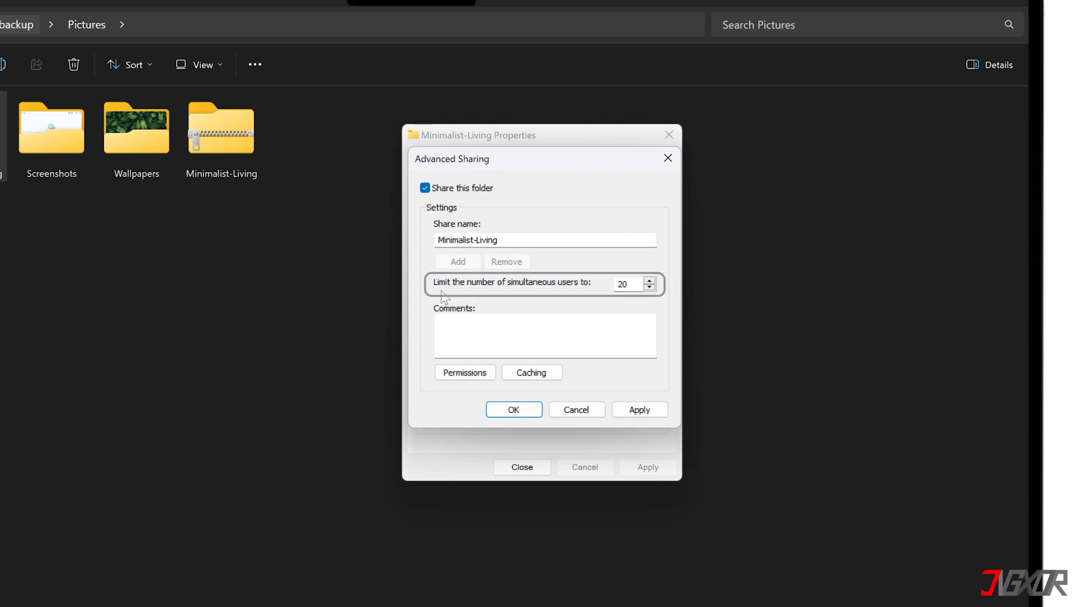
{"action": "left_click", "coordinate": [470, 375]}
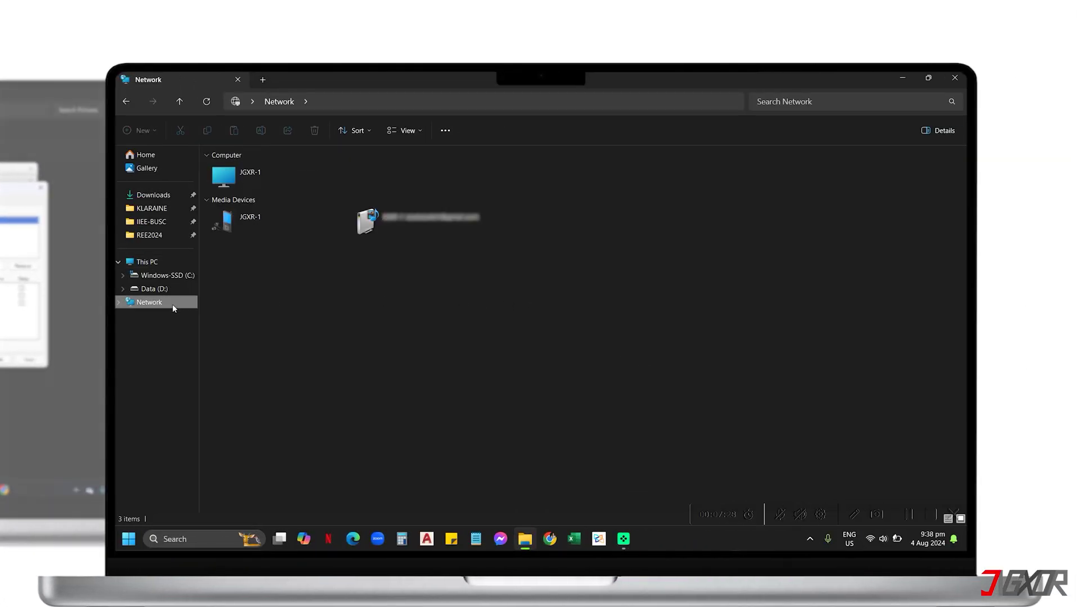
- Open JGXR-1 on the network and its newly shared Minimalist-Living folder
{"action": "double_click", "coordinate": [255, 174]}
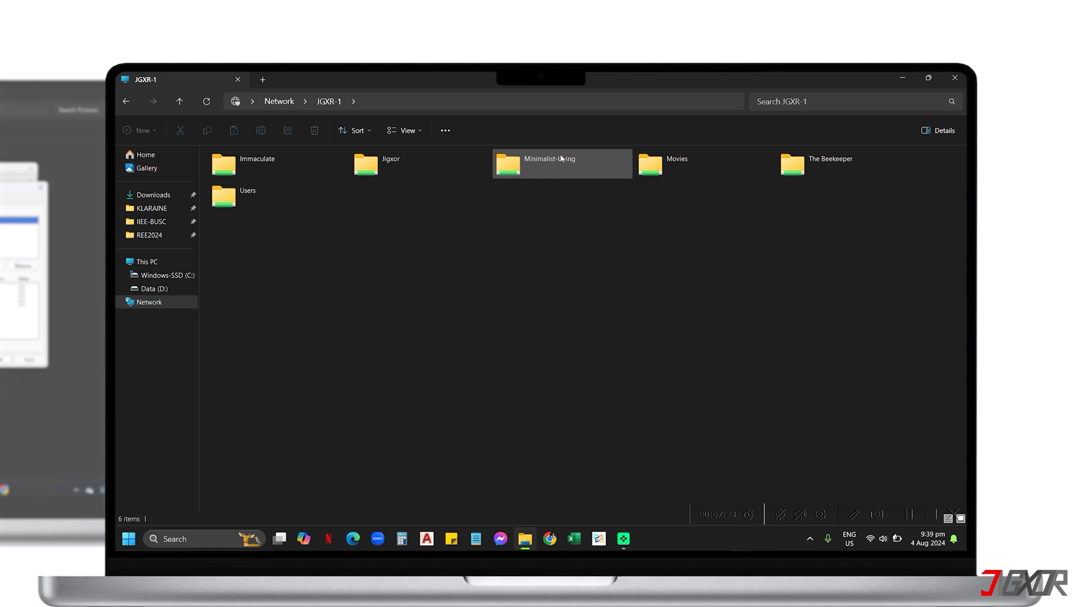
{"action": "double_click", "coordinate": [559, 154]}
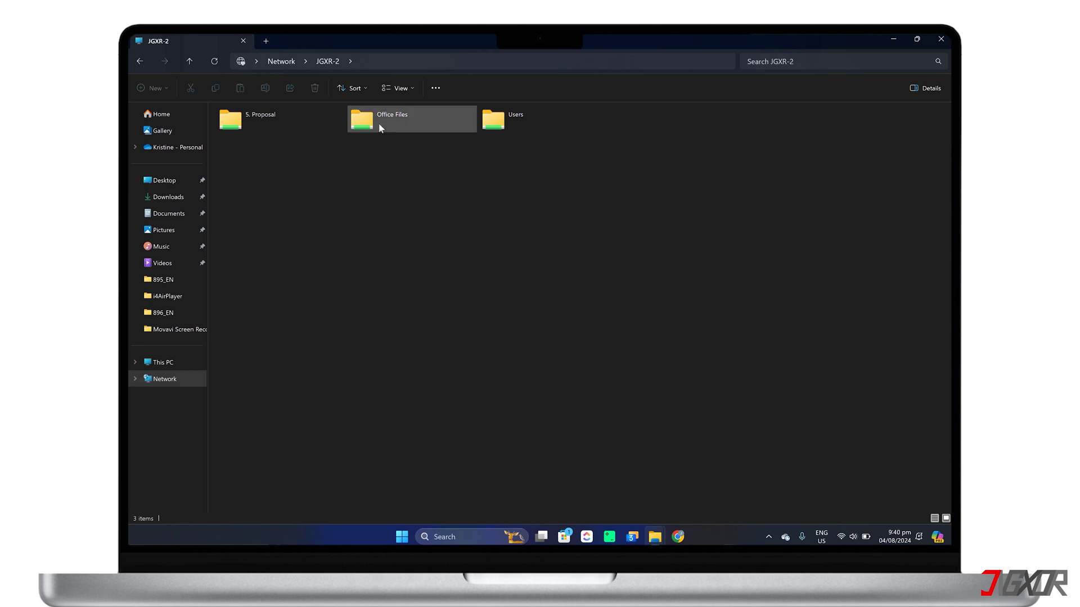
- Map JGXR-2's Office Files folder as drive Z: and open it from This PC
{"action": "right_click", "coordinate": [404, 118]}
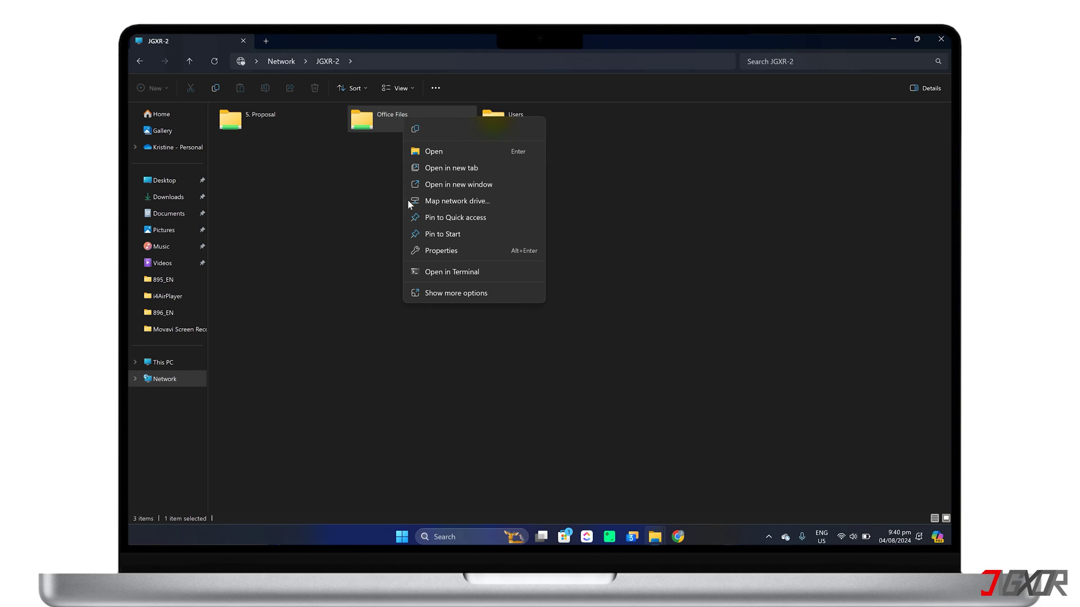
{"action": "left_click", "coordinate": [472, 202]}
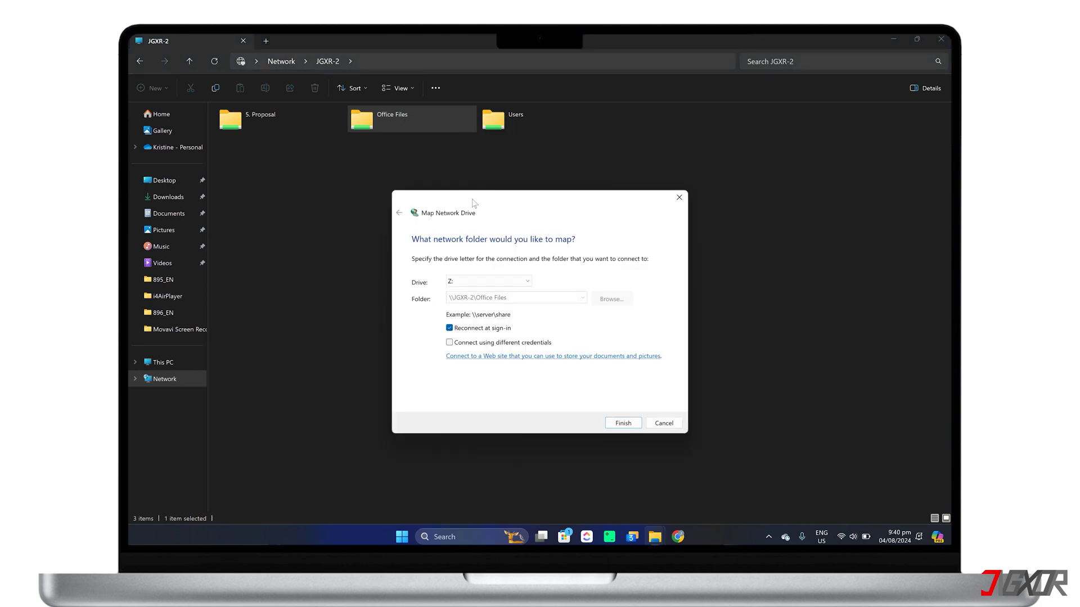
{"action": "left_click", "coordinate": [624, 422]}
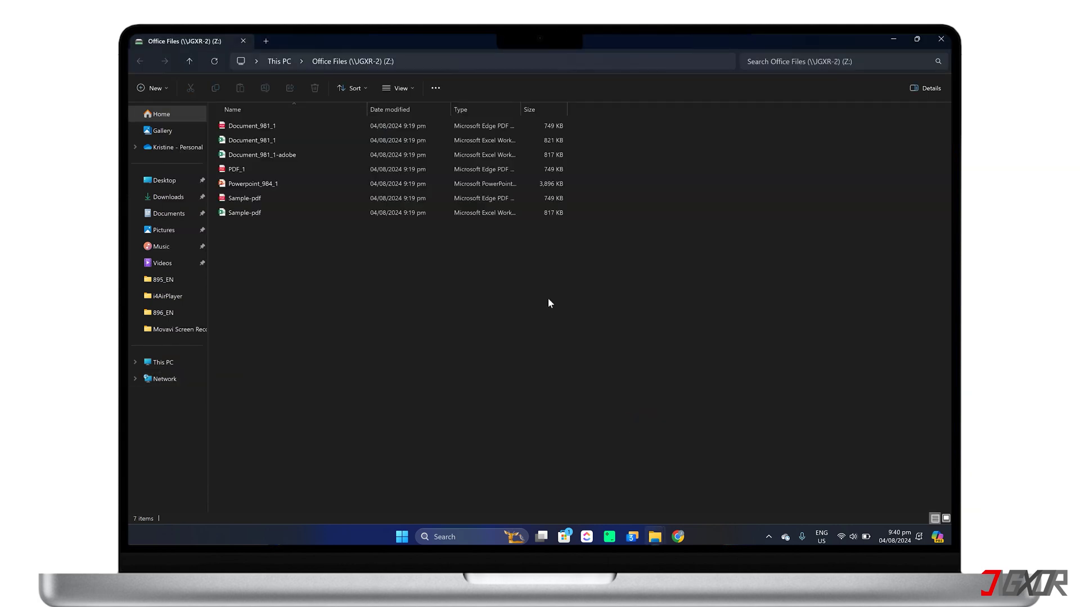
{"action": "left_click", "coordinate": [167, 365]}
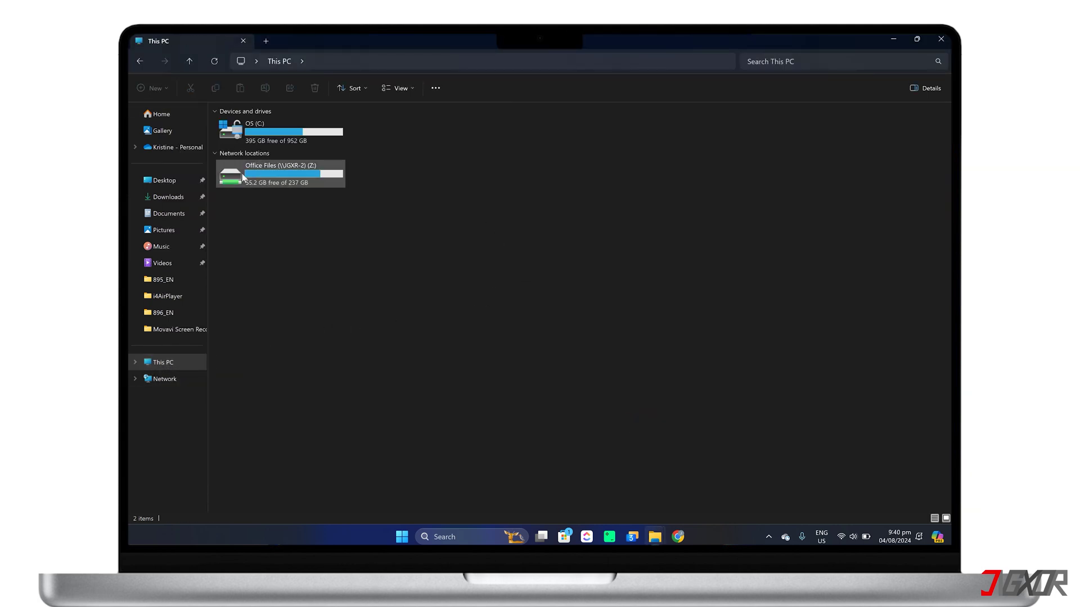
{"action": "double_click", "coordinate": [305, 177]}
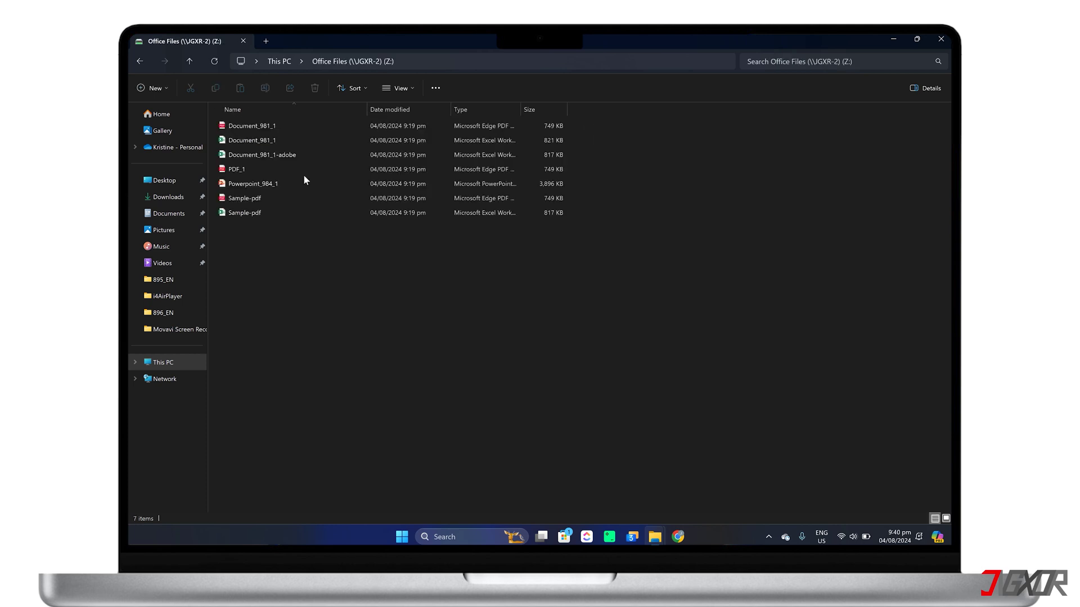